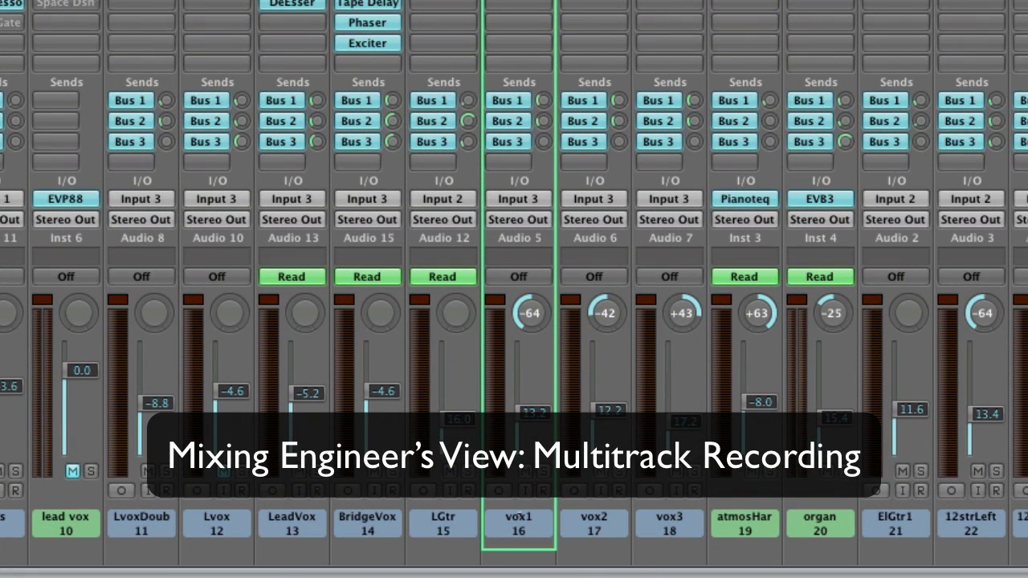
Step: Sweep the vox1 (Audio 5) pan knob right, far left, far right, then back to centre
left_click_drag(530, 313, 523, 359)
left_click_drag(535, 324, 531, 345)
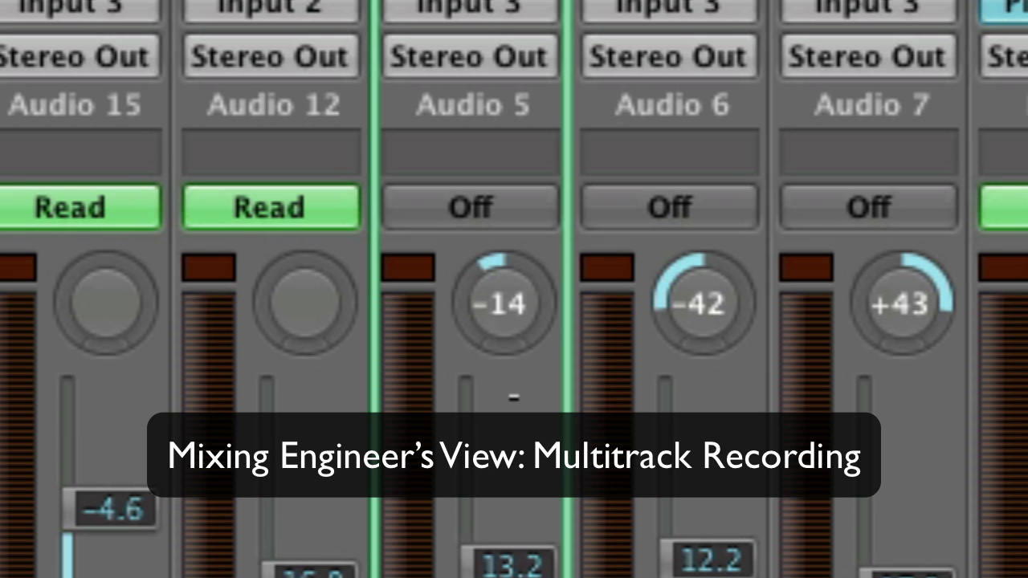
left_click_drag(514, 395, 514, 426)
left_click_drag(501, 321, 501, 303)
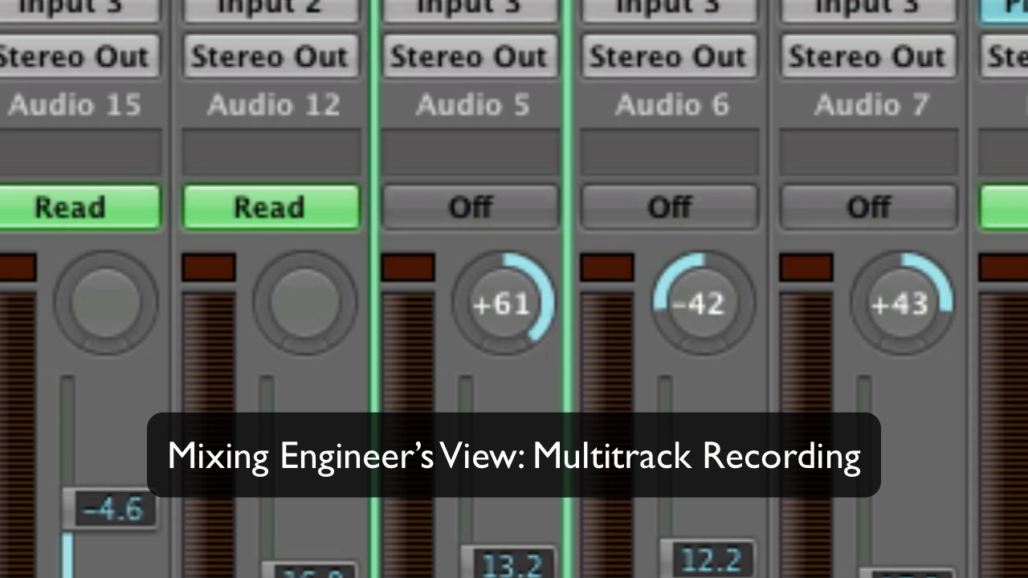
left_click_drag(504, 304, 530, 325)
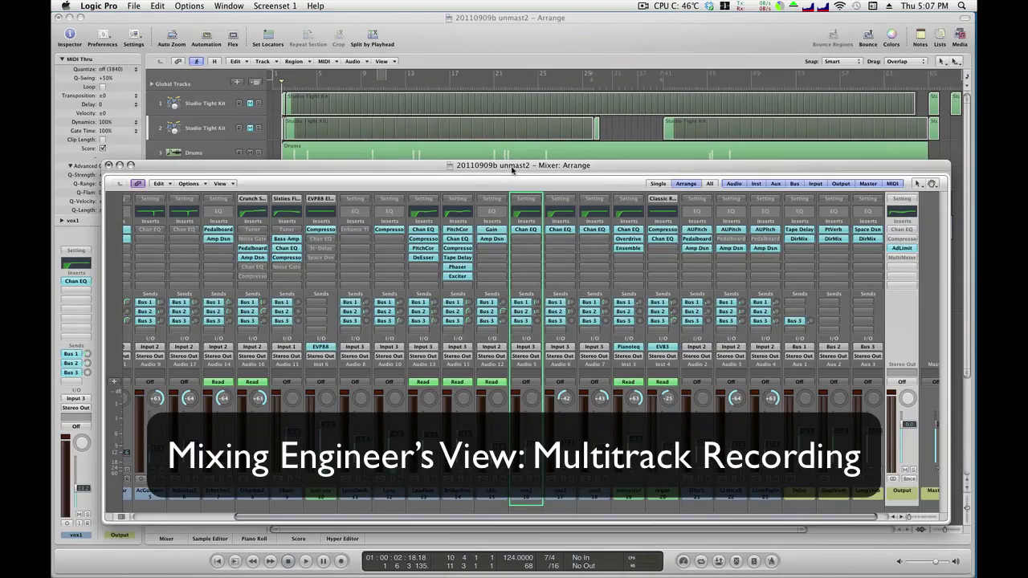
left_click_drag(511, 169, 501, 75)
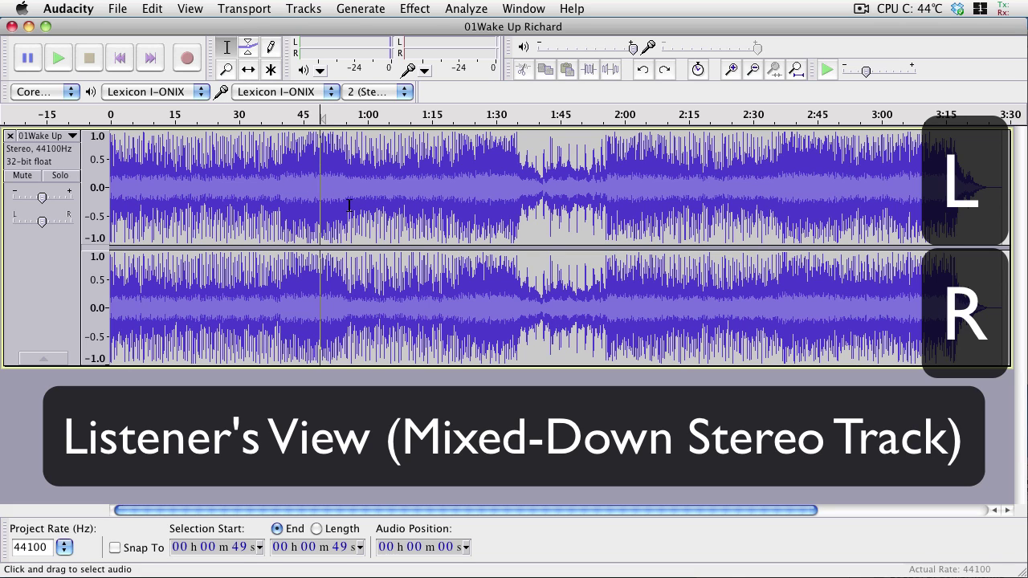
key("space")
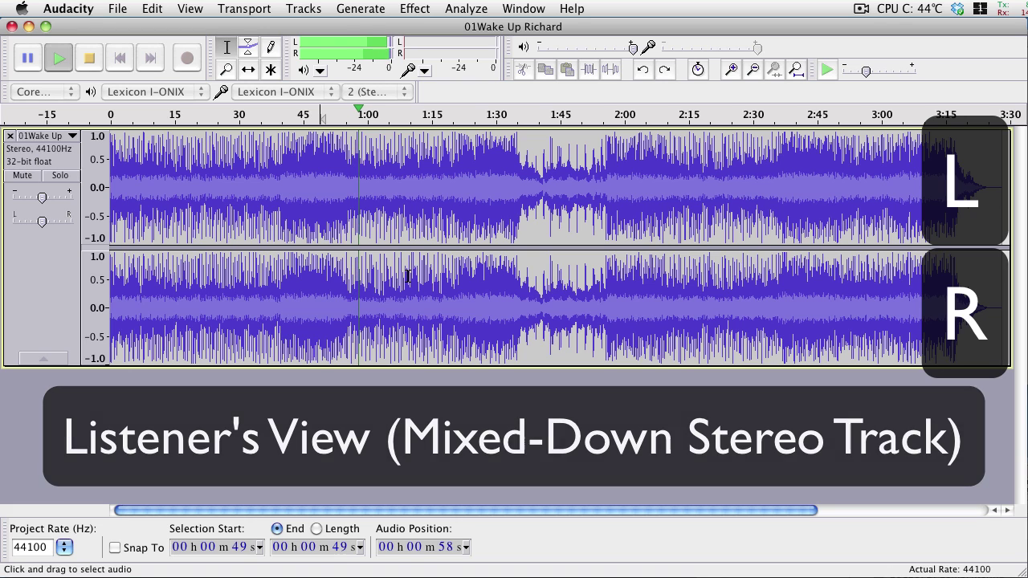
key("space")
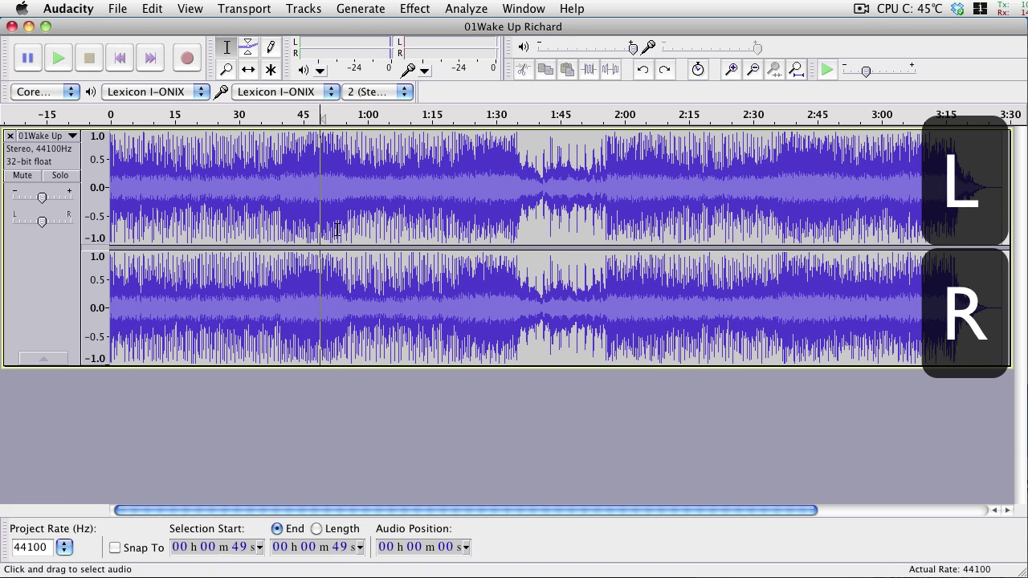
Step: Split the stereo song into two mono tracks and invert the polarity of the lower track
left_click(62, 140)
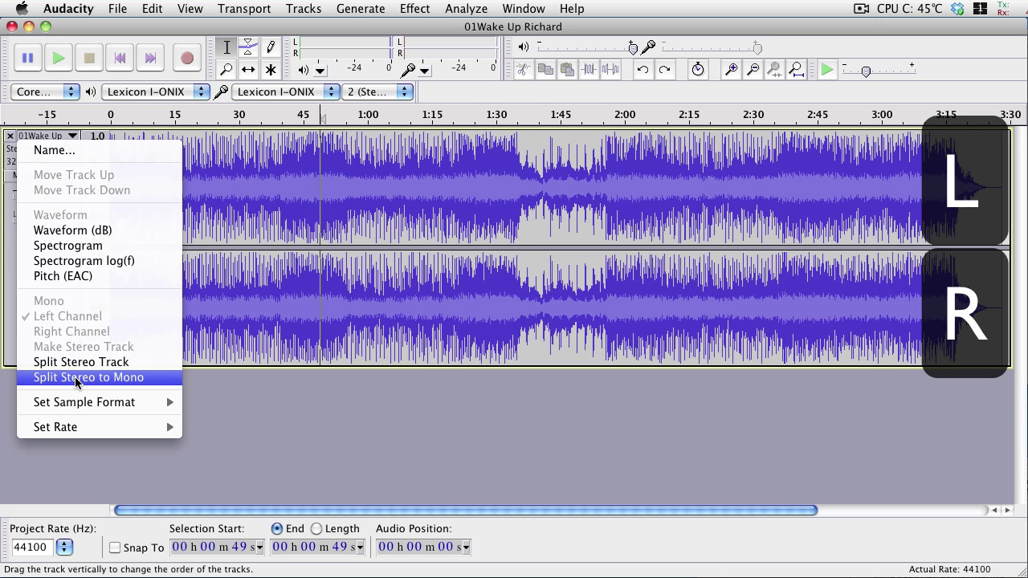
left_click(77, 377)
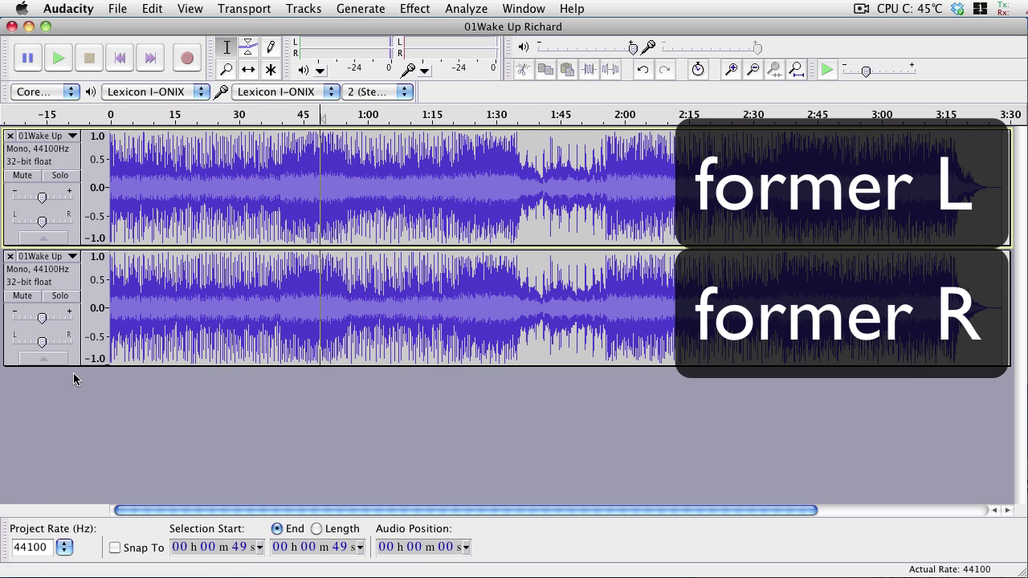
left_click(414, 8)
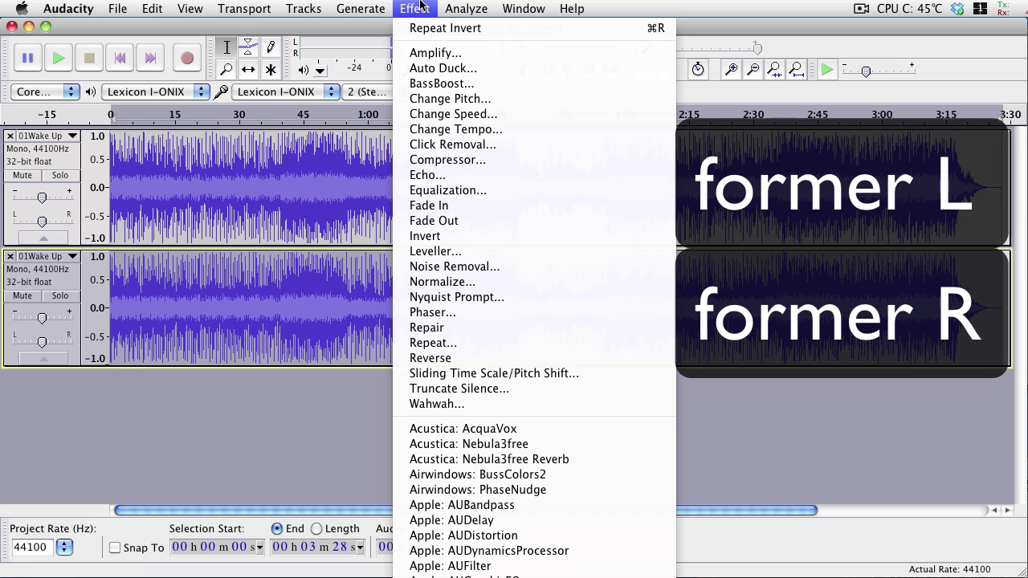
left_click(454, 238)
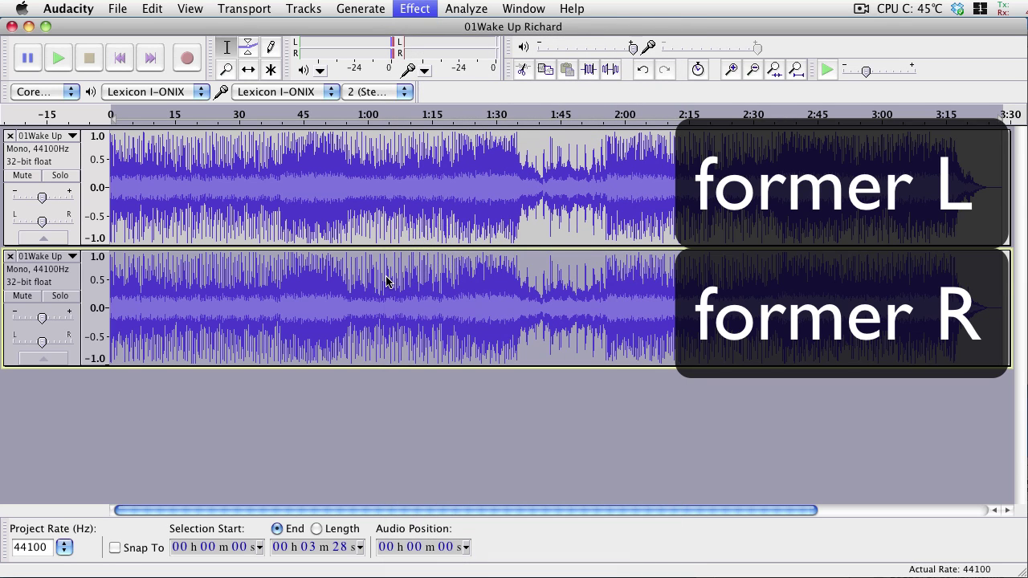
Step: Play the split tracks from 0:51, then stop playback
left_click(329, 281)
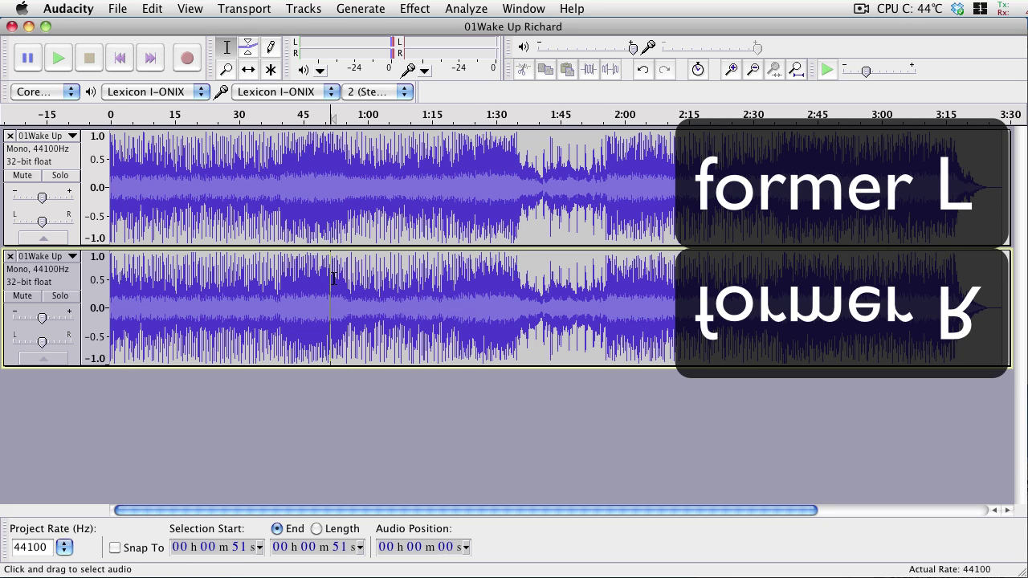
key("space")
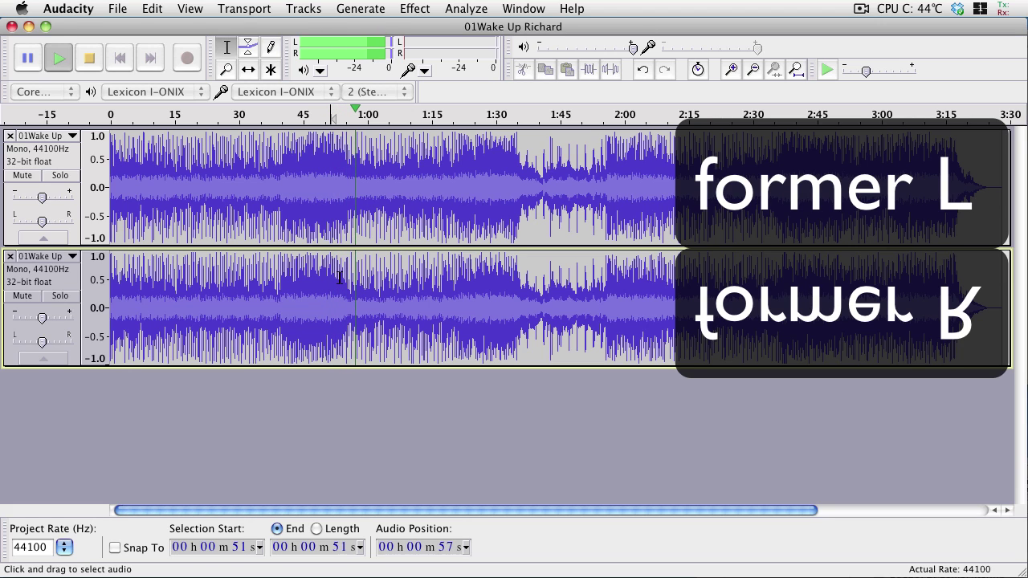
key("space")
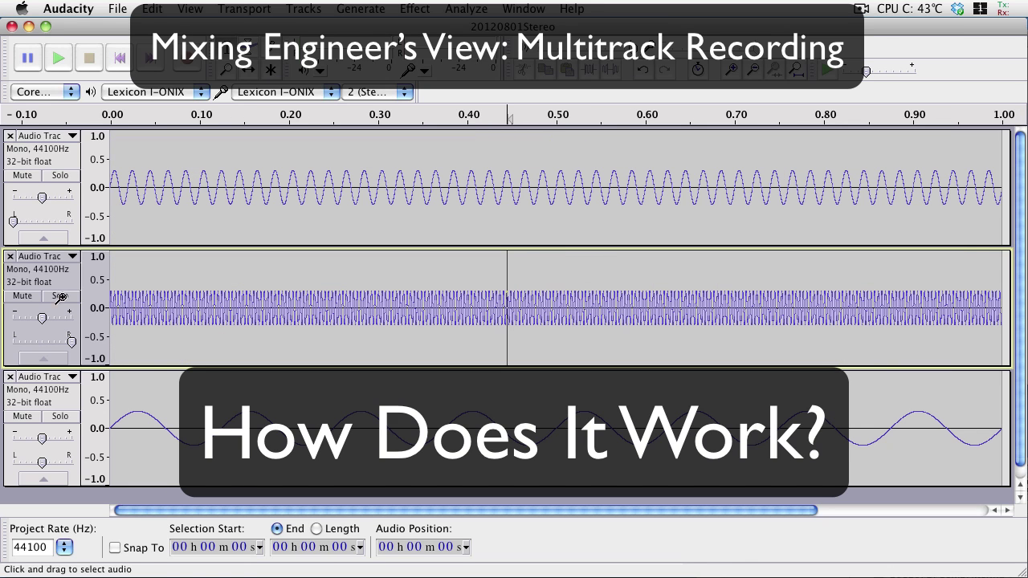
Step: Check each tone's pan (top left, middle right, bottom centre), then select all three tracks
left_click(51, 162)
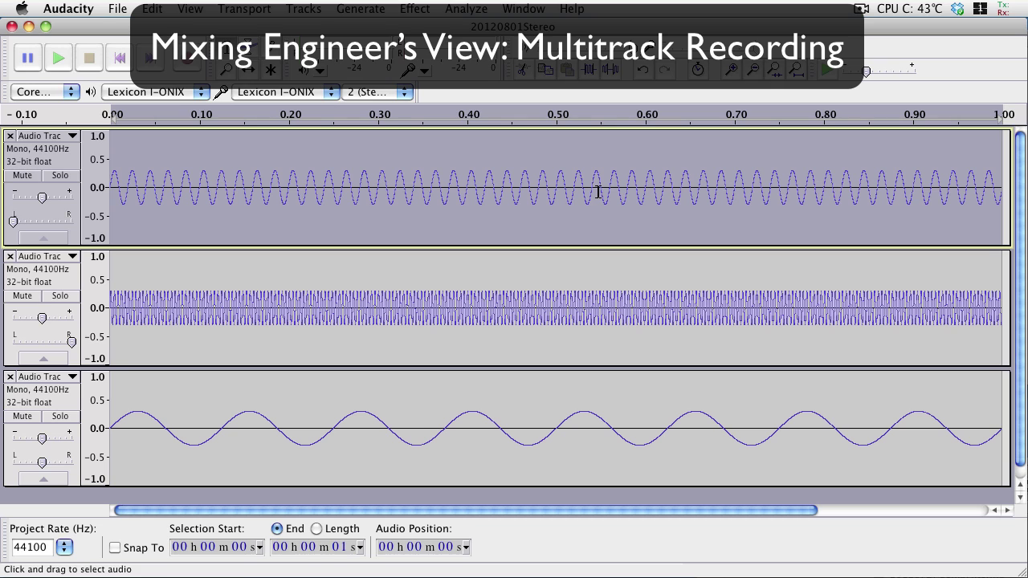
left_click(36, 289)
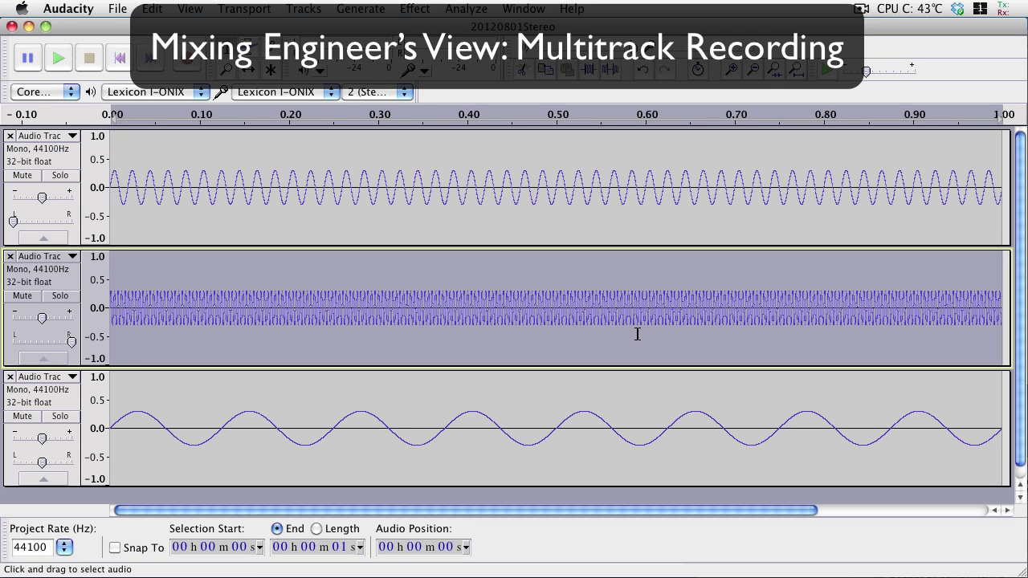
left_click(51, 401)
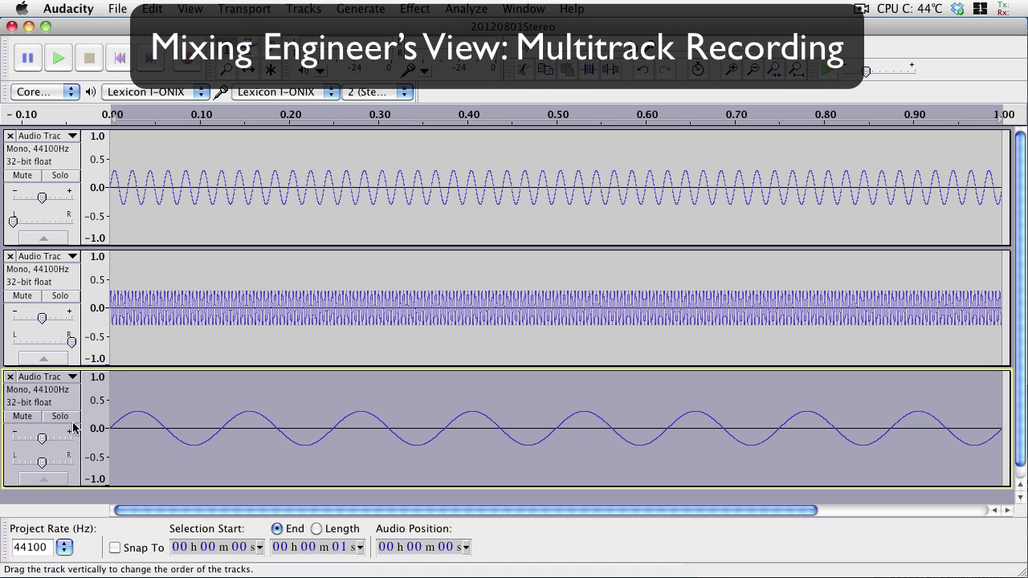
left_click(56, 280)
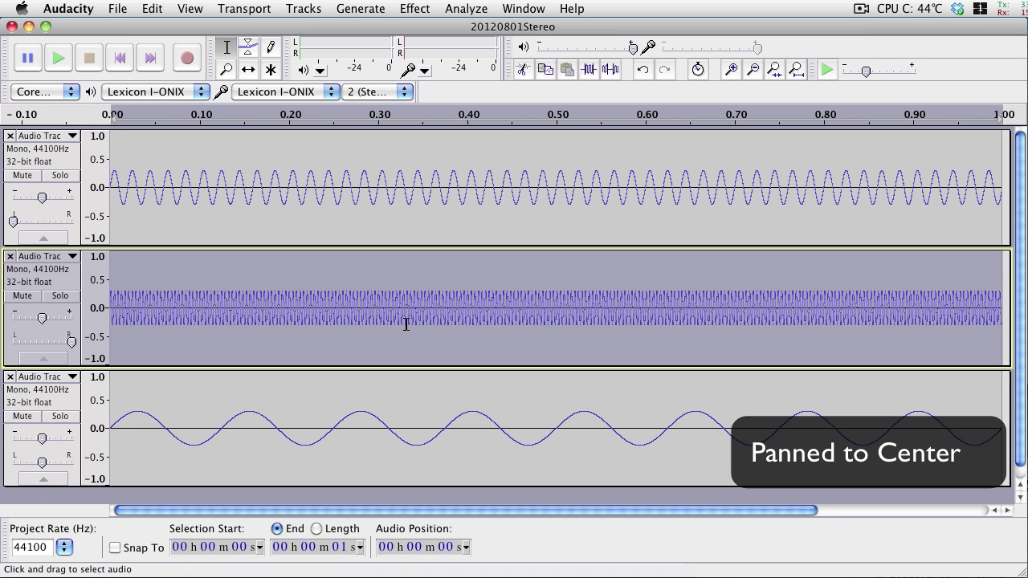
left_click(54, 166)
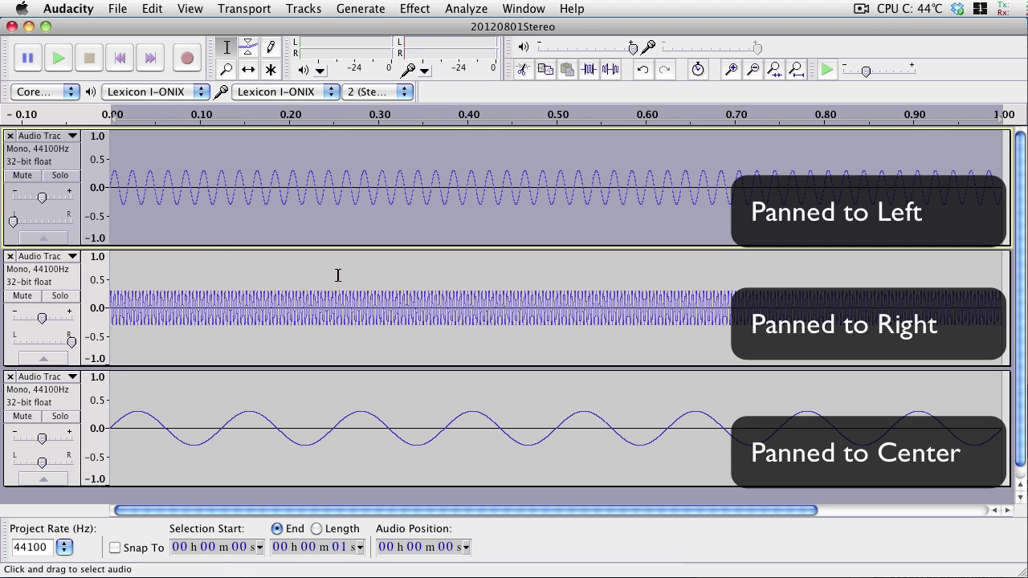
key("super+a")
left_click(305, 9)
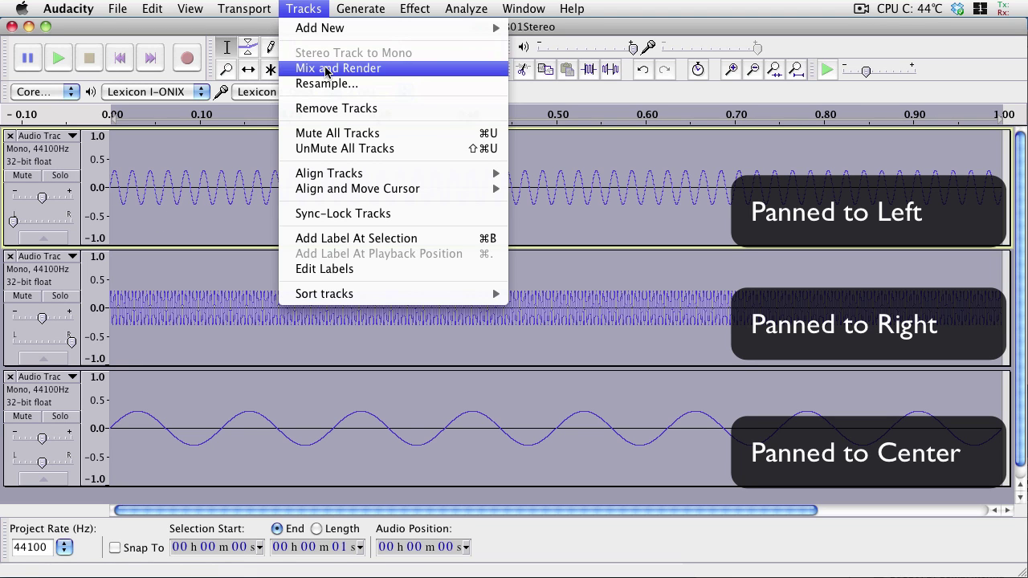
Step: Mix and Render the three tones into a stereo Mix track, then set the playback point near the start
left_click(325, 70)
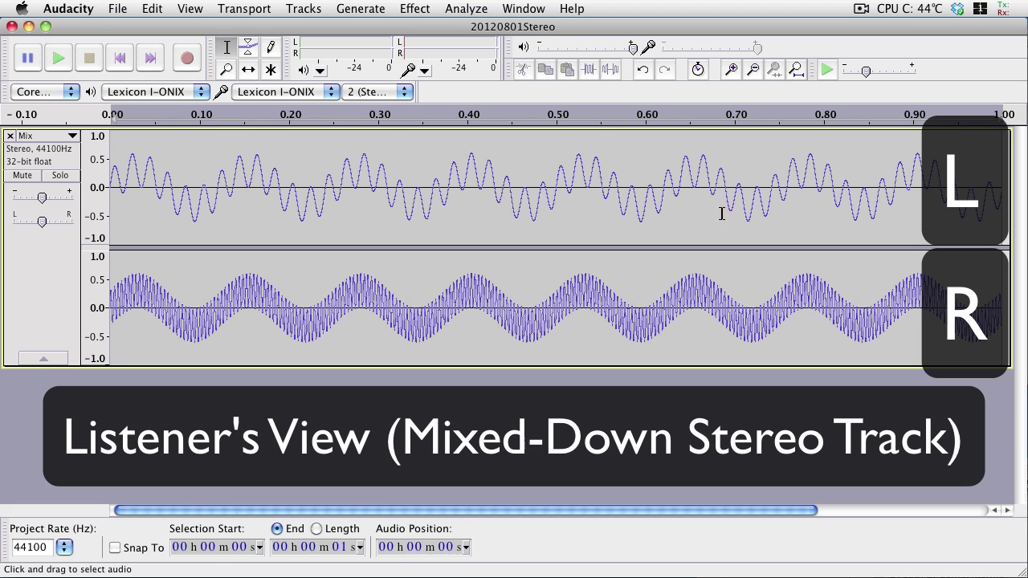
left_click(808, 180)
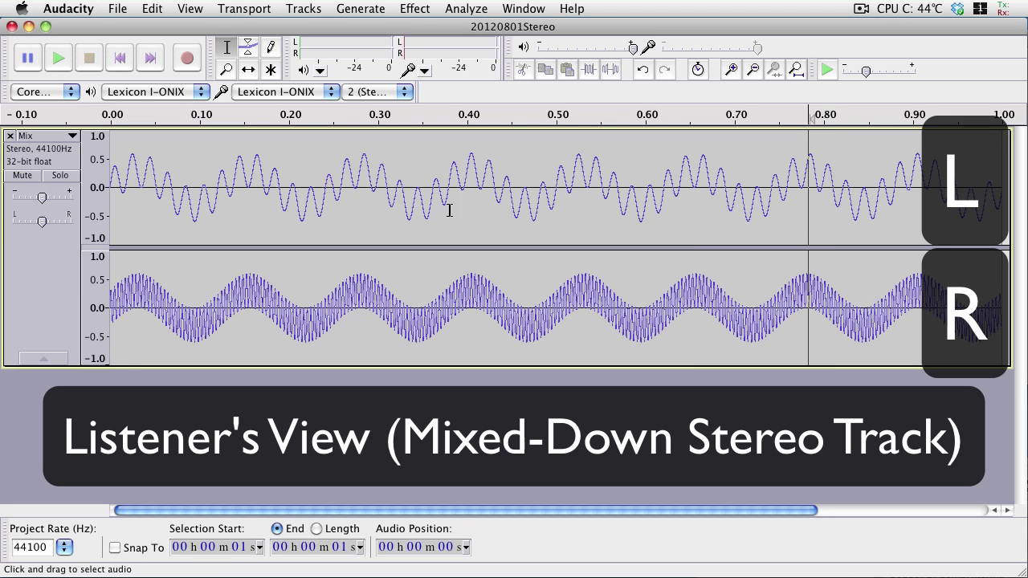
left_click(175, 277)
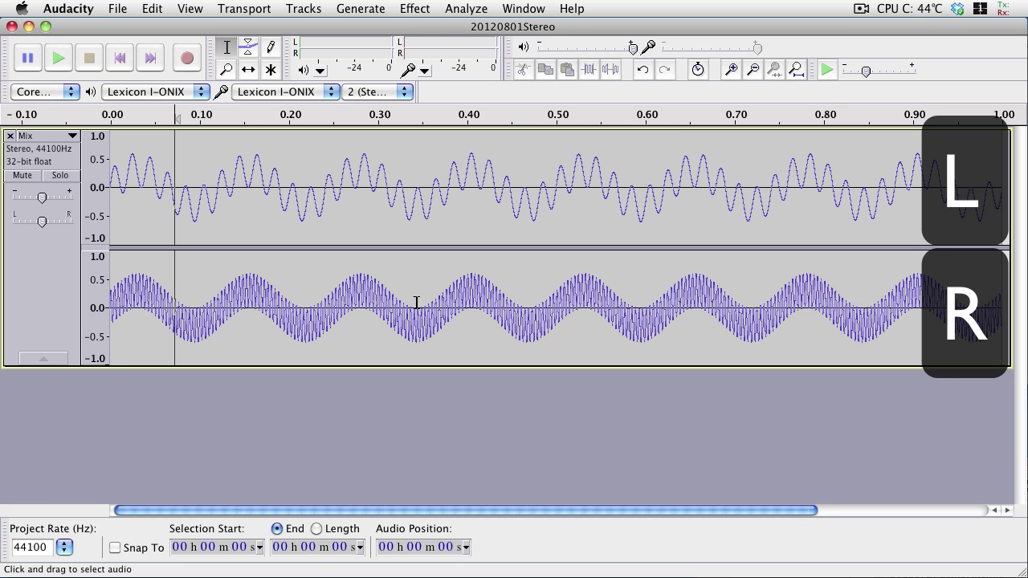
Step: Split the Mix track to mono, then Mix and Render both channels into one L + R track
left_click(62, 135)
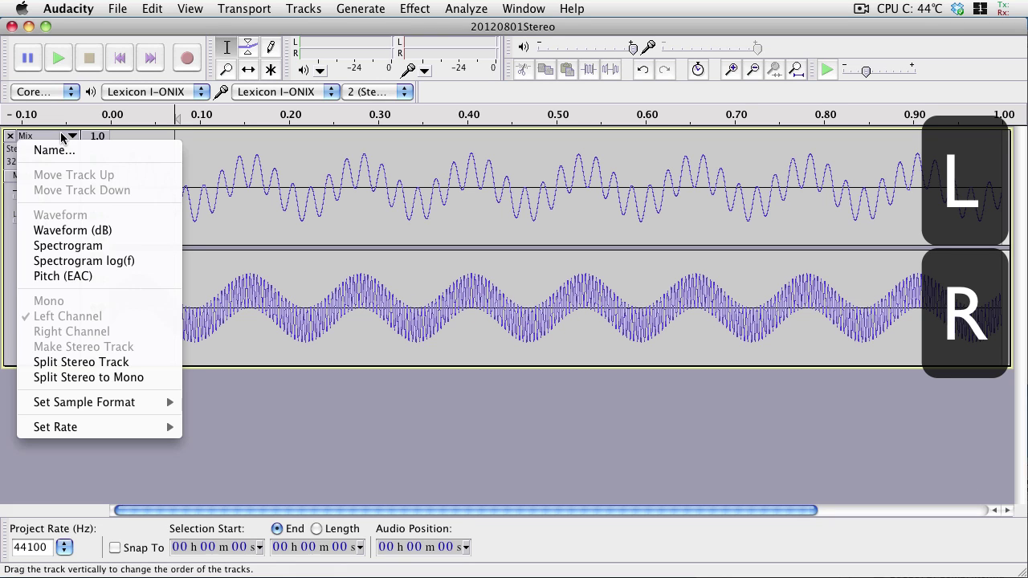
left_click(63, 377)
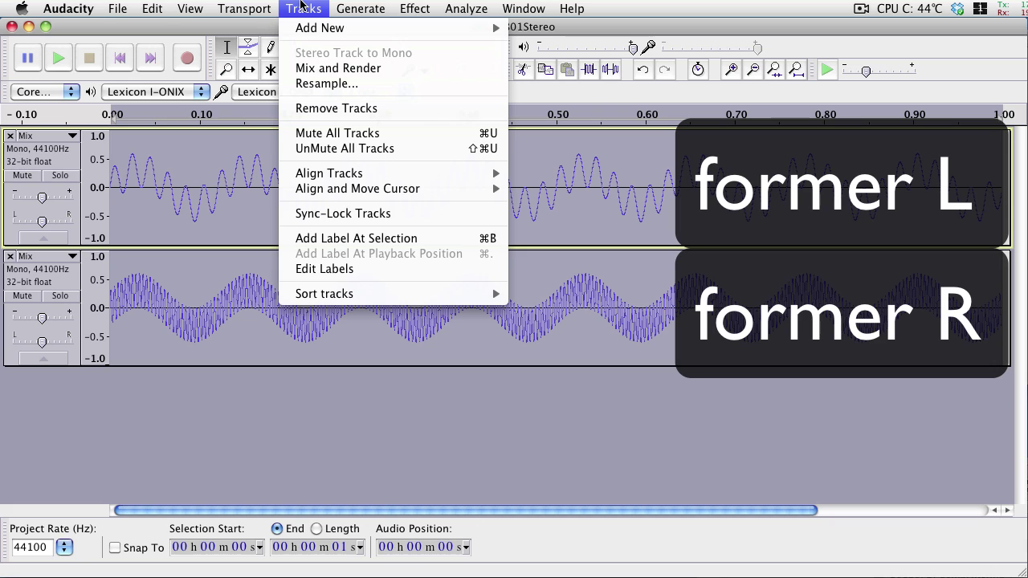
left_click(303, 8)
left_click(317, 71)
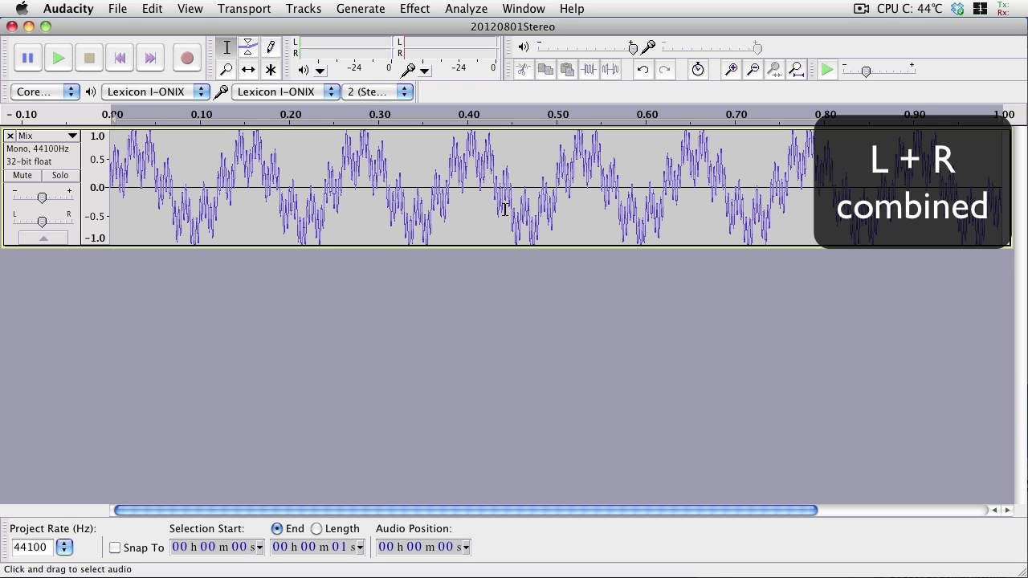
Step: Undo the L + R mix, invert the lower mono track, and mix both into one L−R track
left_click(148, 9)
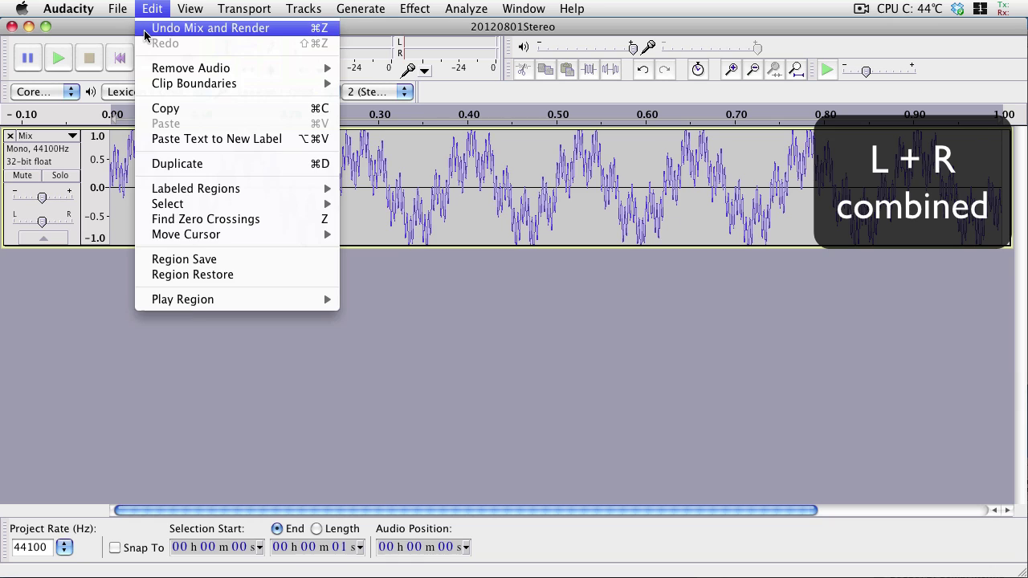
left_click(144, 29)
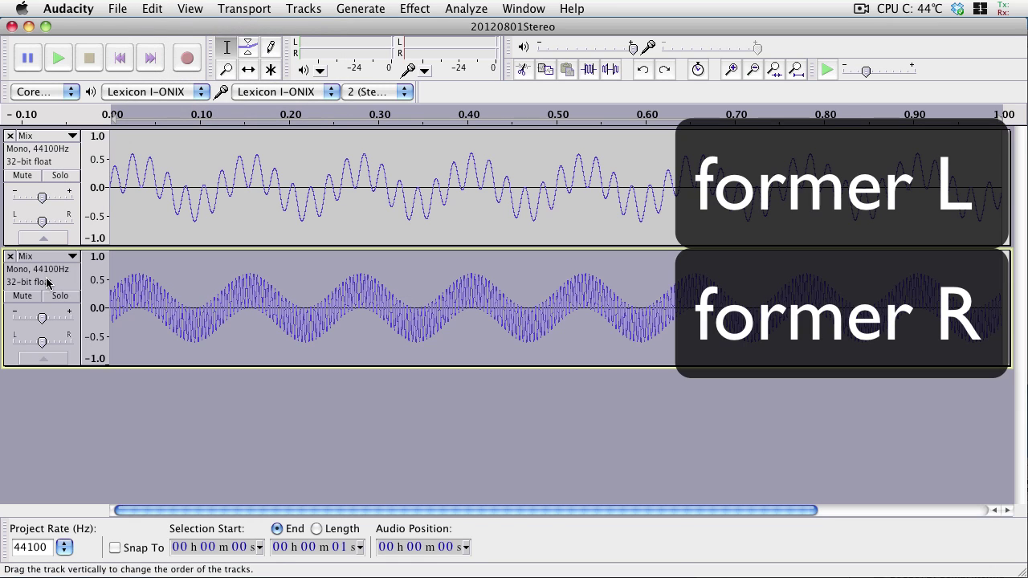
left_click(411, 8)
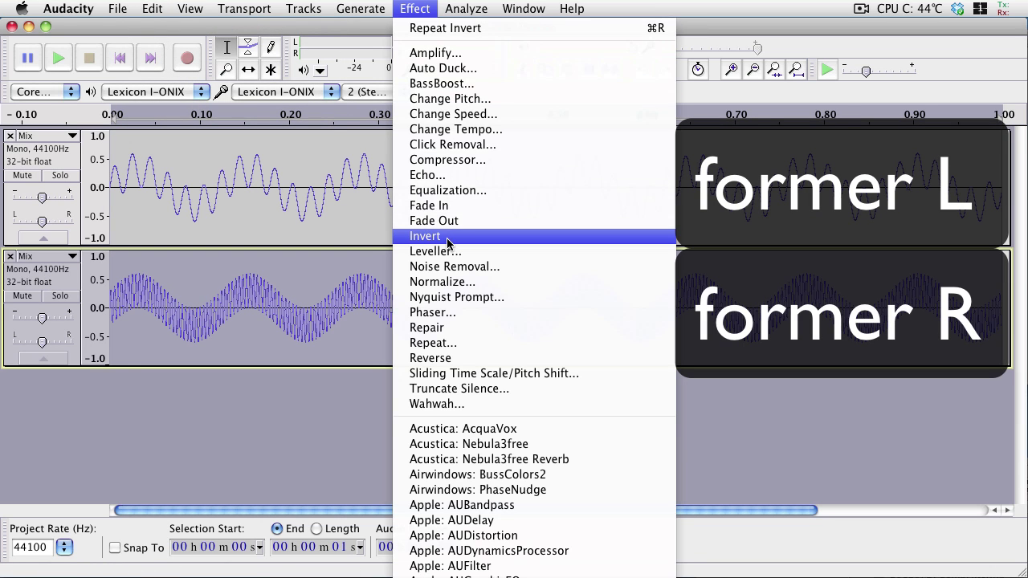
left_click(522, 238)
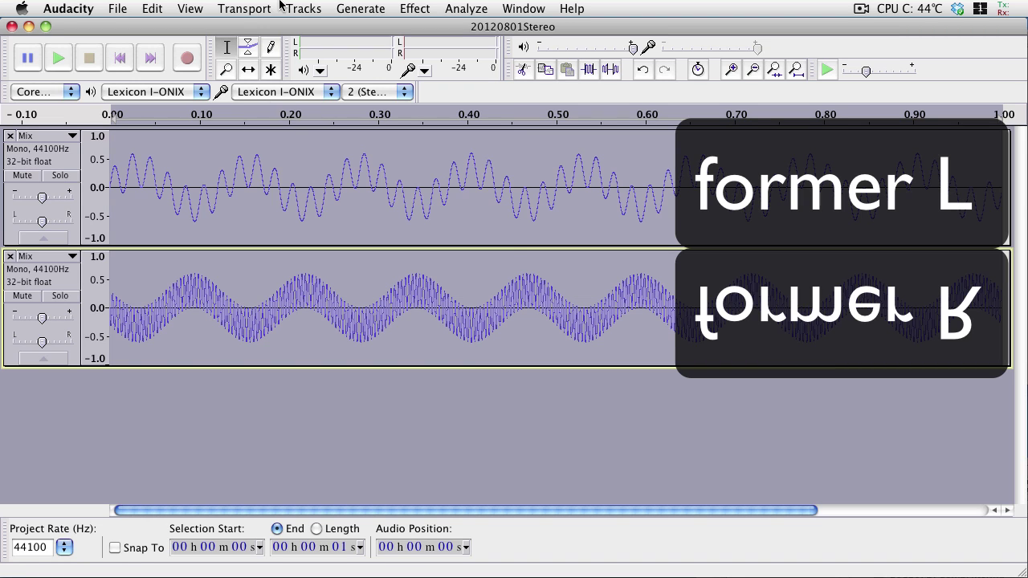
left_click(302, 9)
left_click(305, 72)
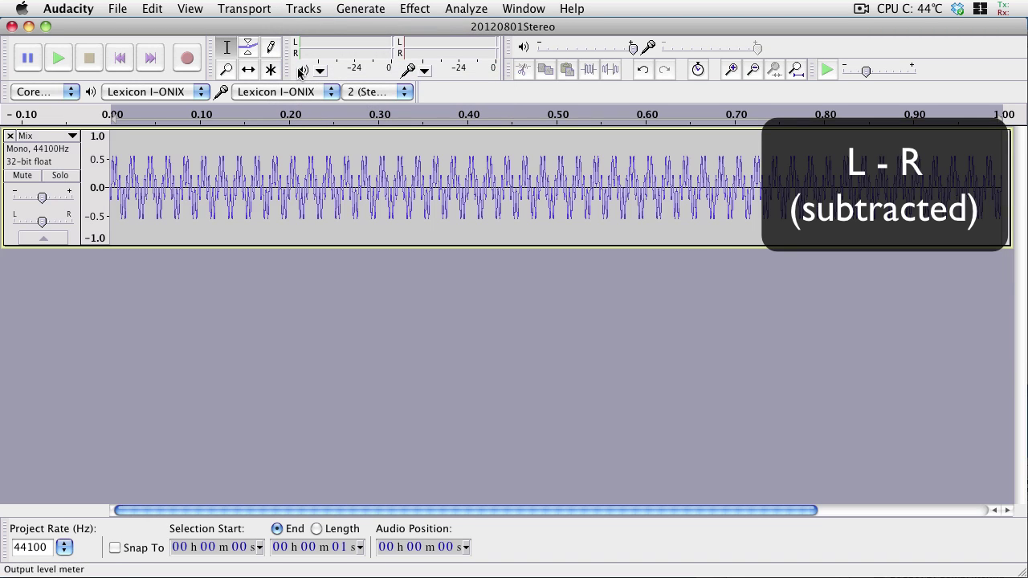